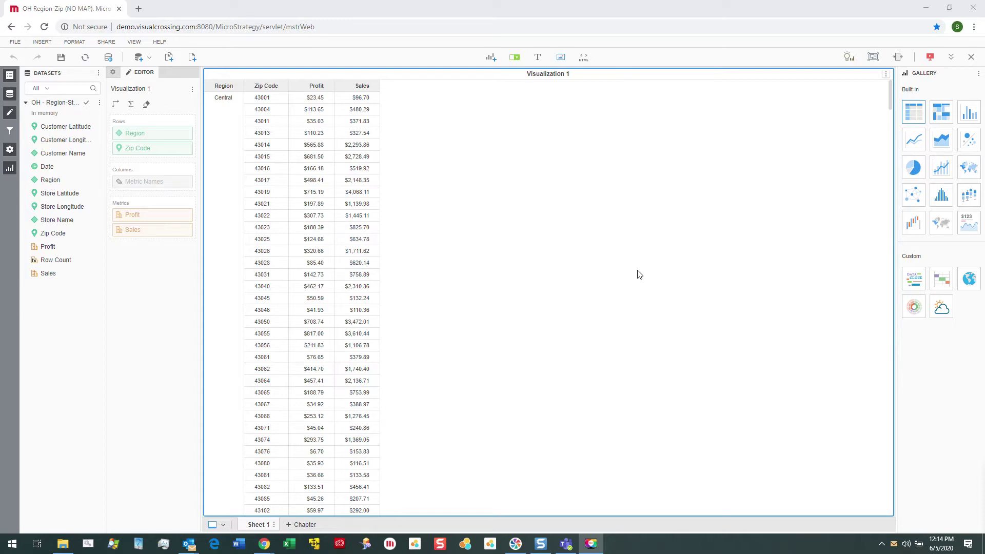
# Convert the grid to the custom globe map visualization and configure its layer with Zip Code as key and the USA_zipcodes geometry.
pyautogui.click(972, 280)
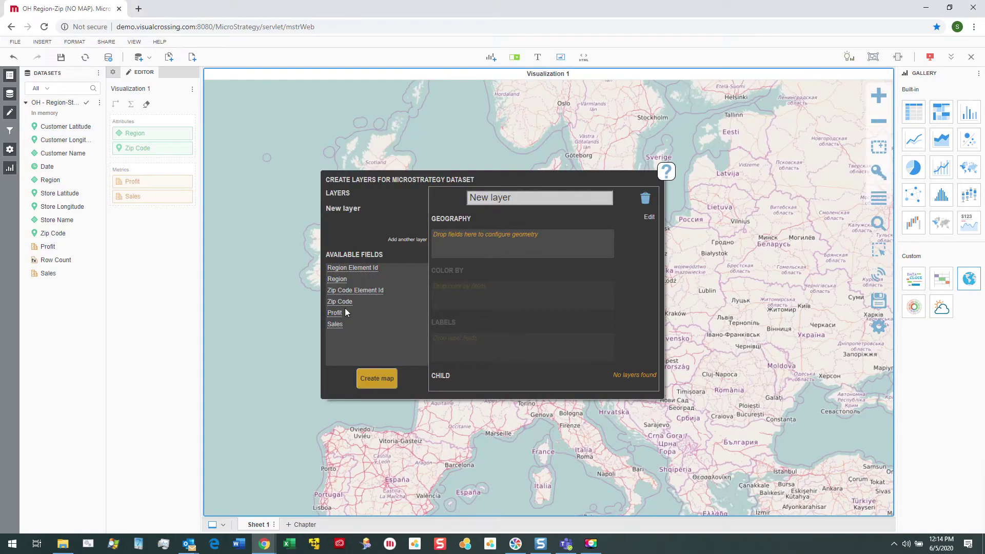
pyautogui.moveTo(344, 304); pyautogui.dragTo(493, 245)
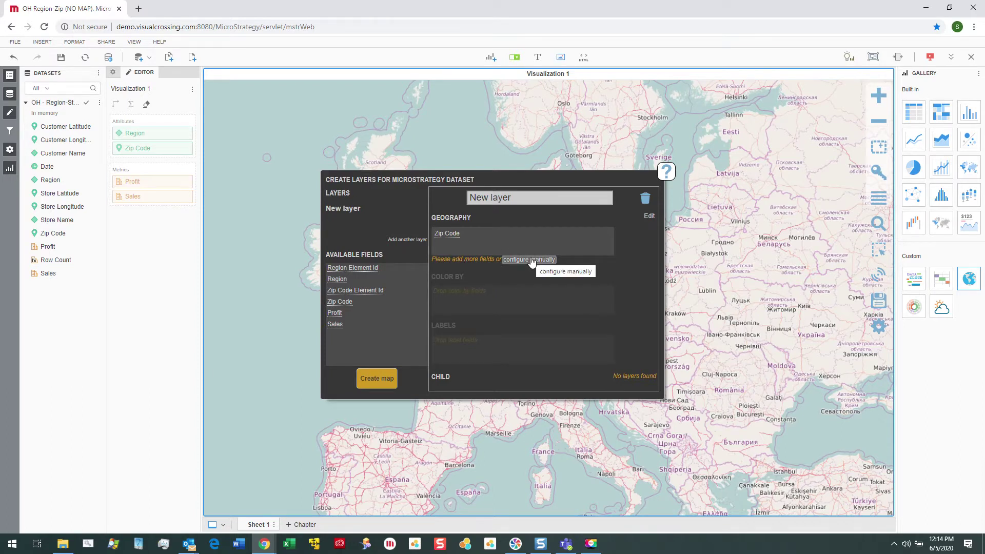
pyautogui.click(530, 259)
pyautogui.click(468, 253)
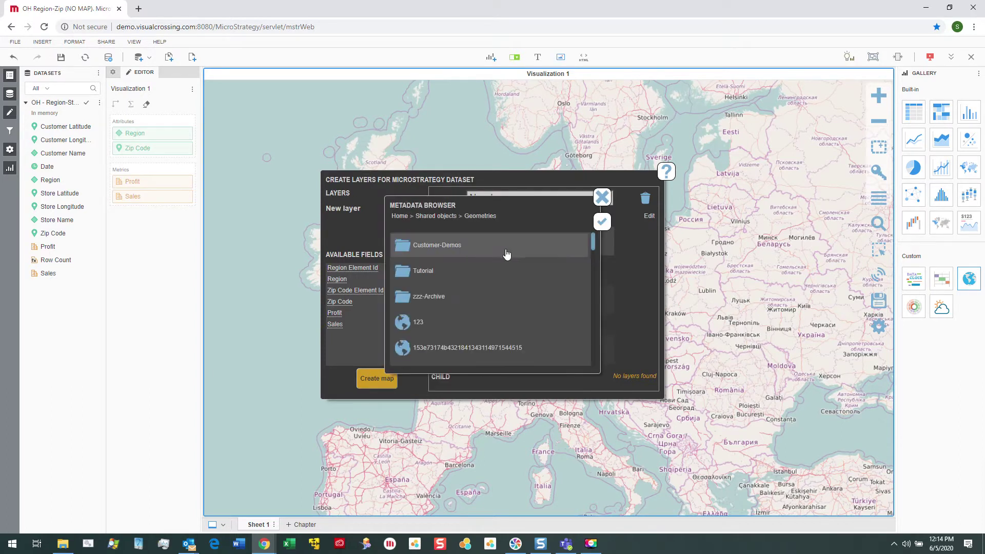
pyautogui.moveTo(592, 236); pyautogui.dragTo(602, 362)
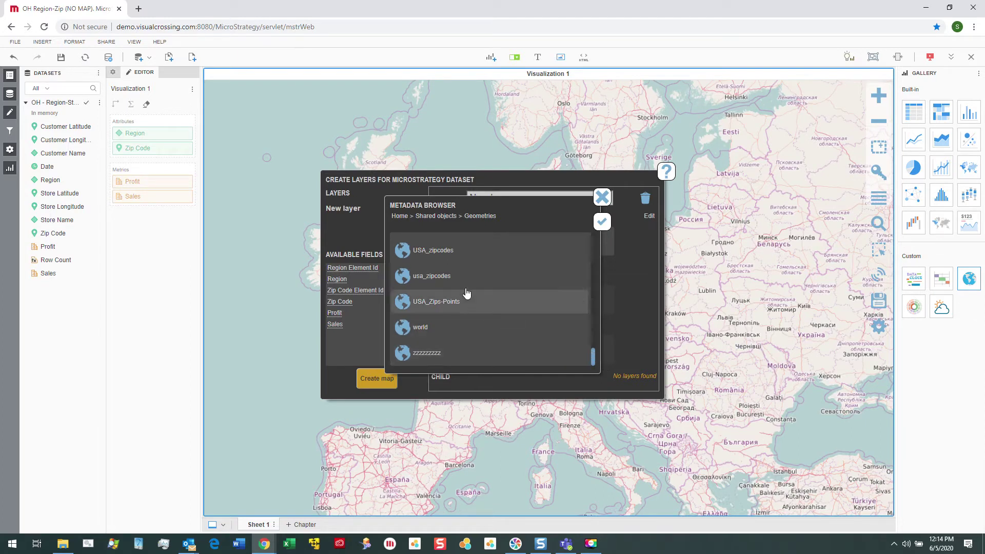
pyautogui.click(447, 255)
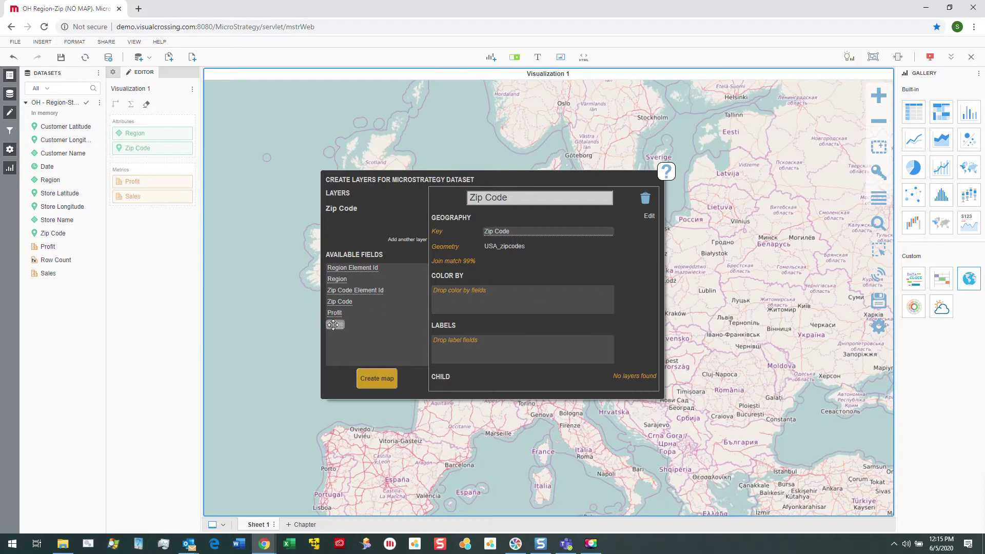
# Color the Zip Code layer by Profit, label it with Zip Code, and create the map.
pyautogui.moveTo(334, 312); pyautogui.dragTo(466, 308)
pyautogui.moveTo(337, 300); pyautogui.dragTo(470, 343)
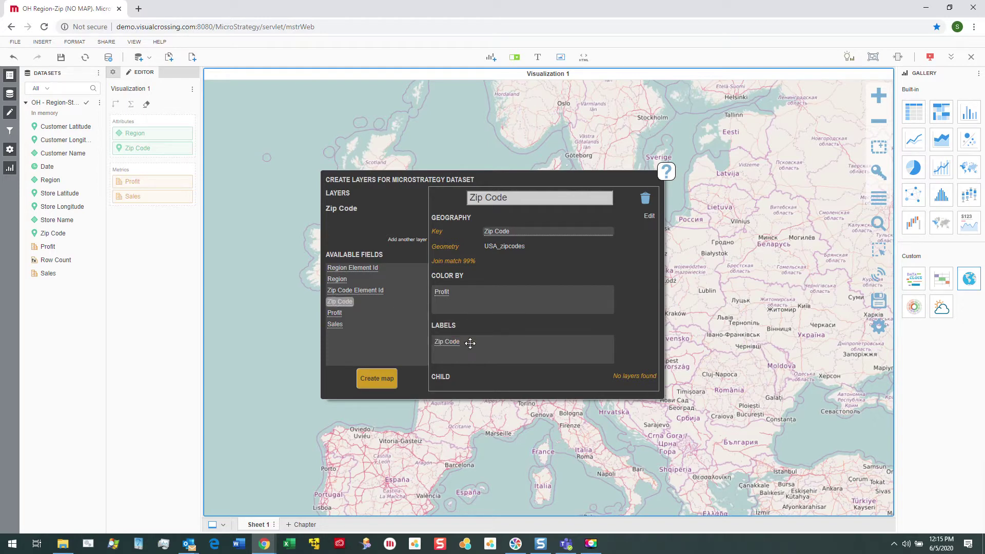
pyautogui.click(378, 378)
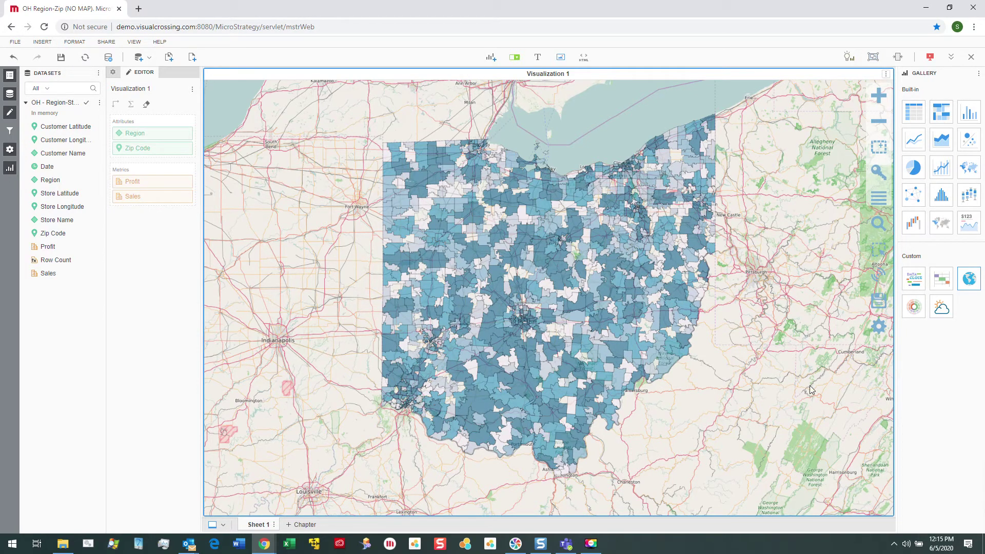
# Add another layer to the map configuration and base its geography on the Region field.
pyautogui.click(881, 331)
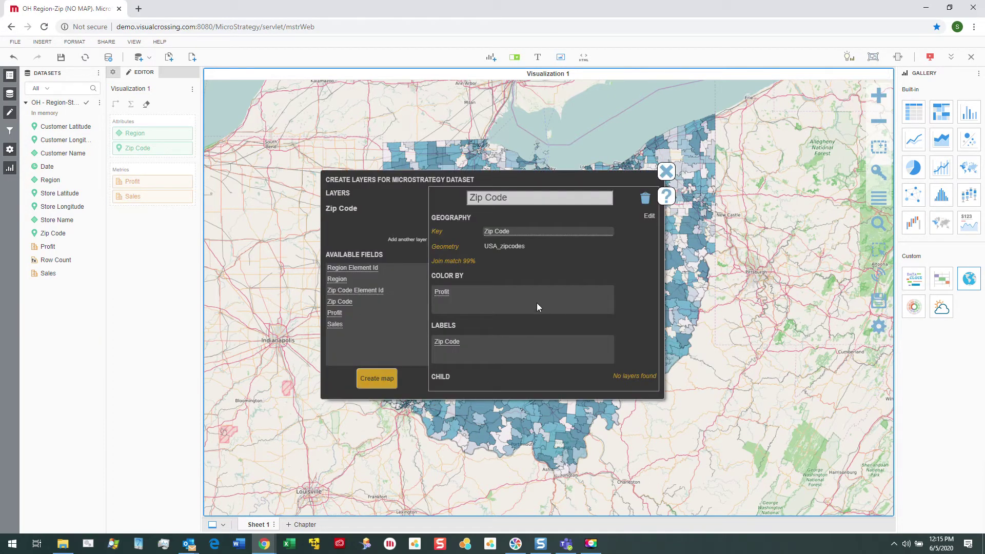
pyautogui.click(404, 245)
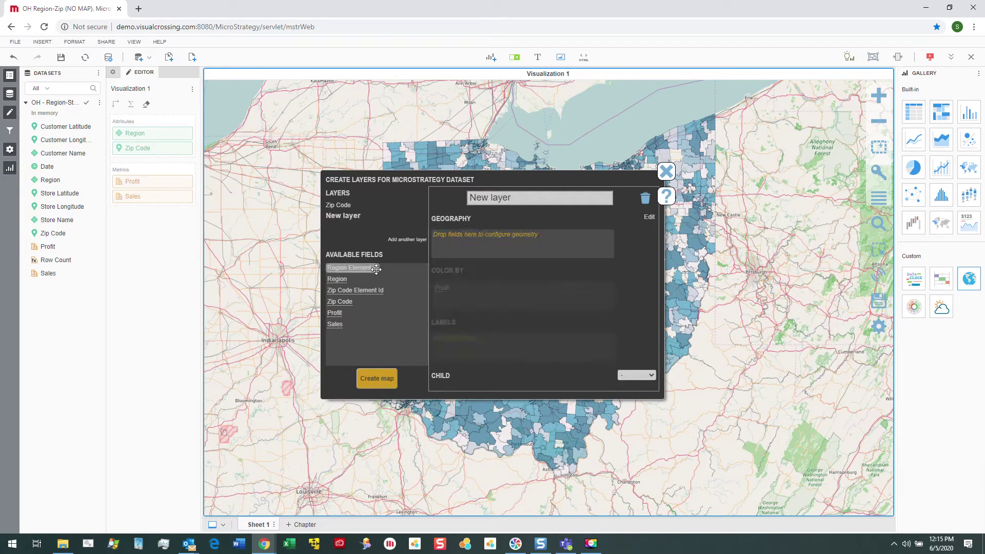
pyautogui.moveTo(336, 279); pyautogui.dragTo(495, 248)
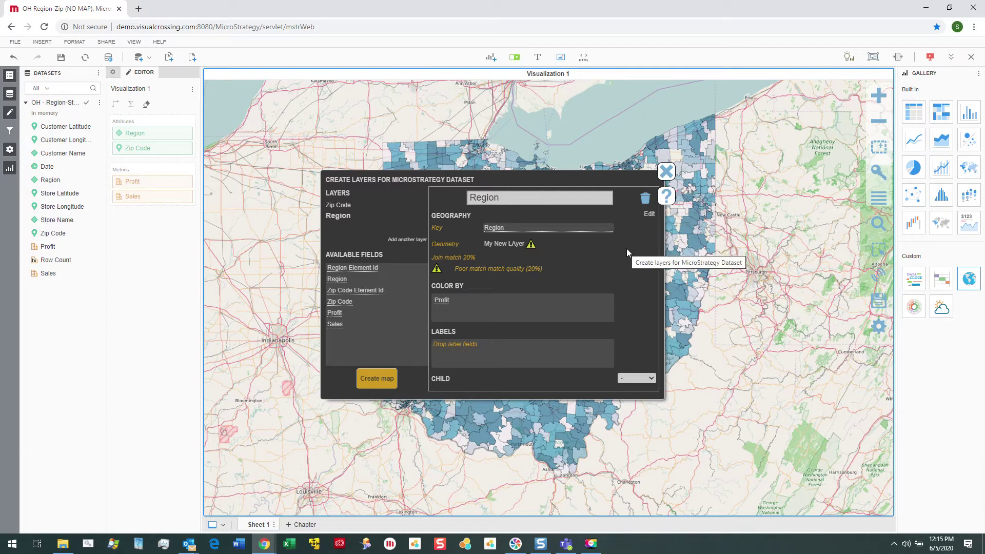
# Make the Region layer a custom region built from Zip Code as child key with the USA_zipcodes geometry.
pyautogui.click(647, 214)
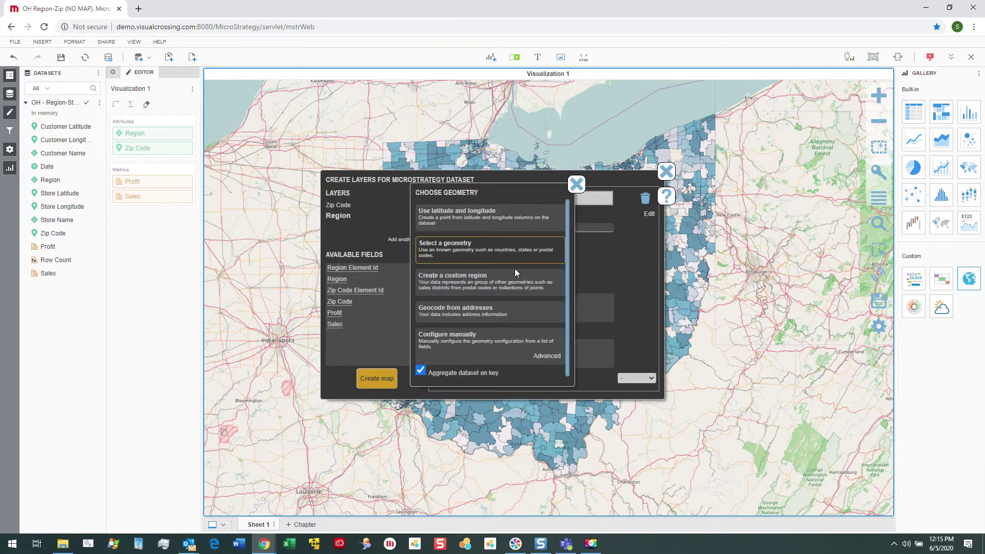
pyautogui.click(486, 287)
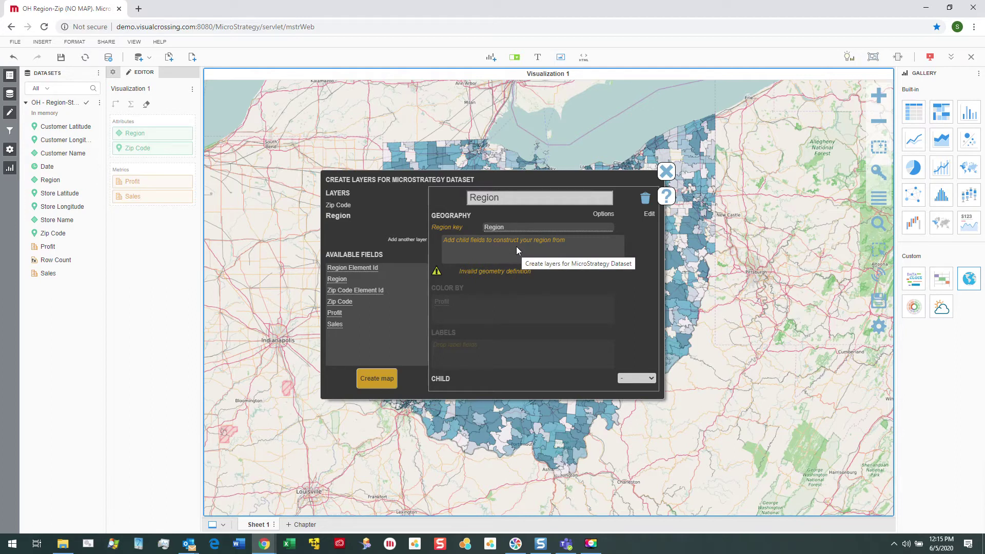
pyautogui.moveTo(340, 301); pyautogui.dragTo(522, 252)
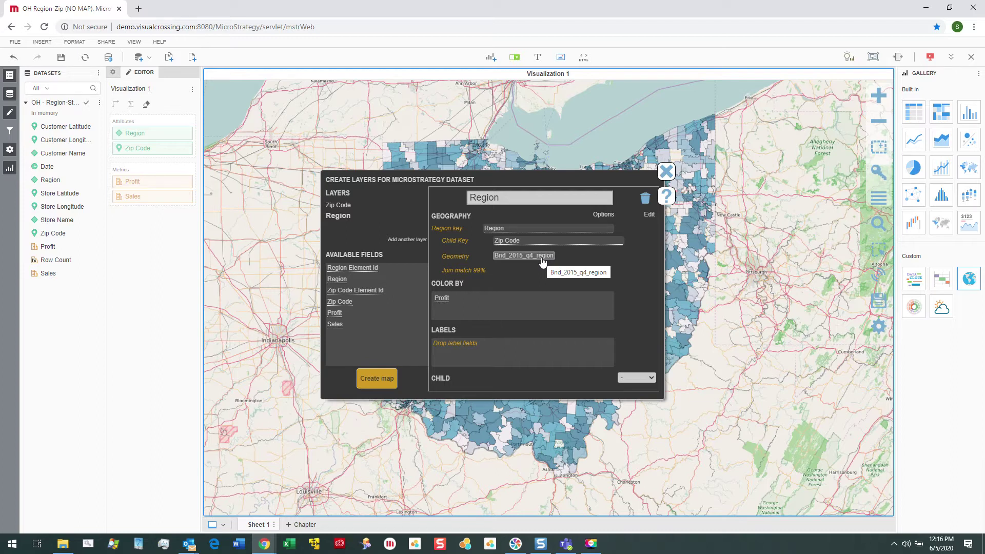
pyautogui.click(540, 256)
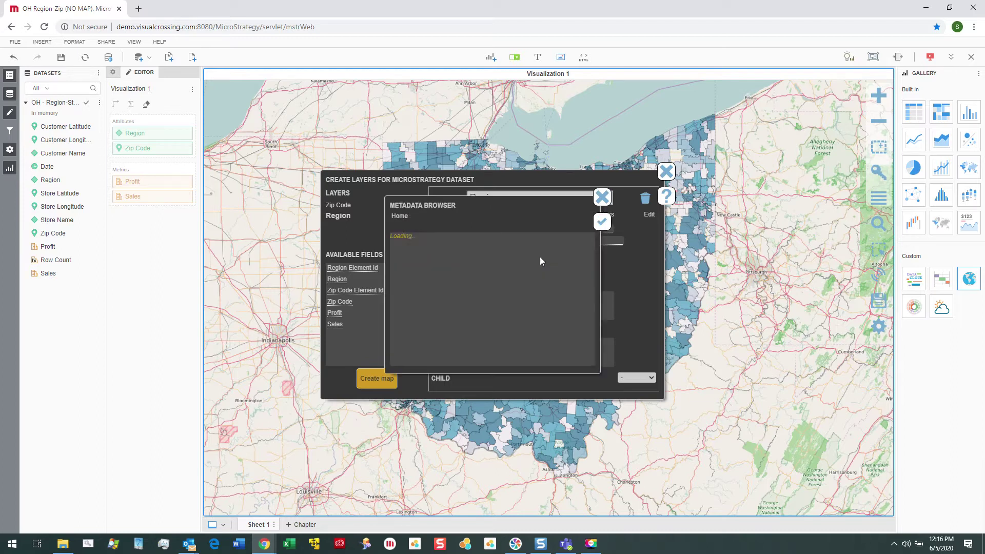
pyautogui.moveTo(588, 242); pyautogui.dragTo(588, 389)
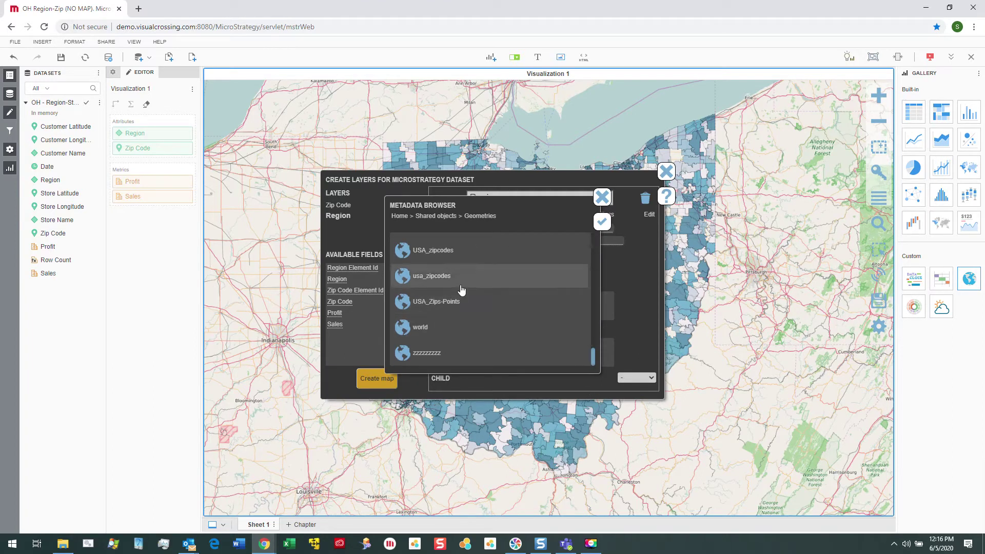
pyautogui.doubleClick(433, 251)
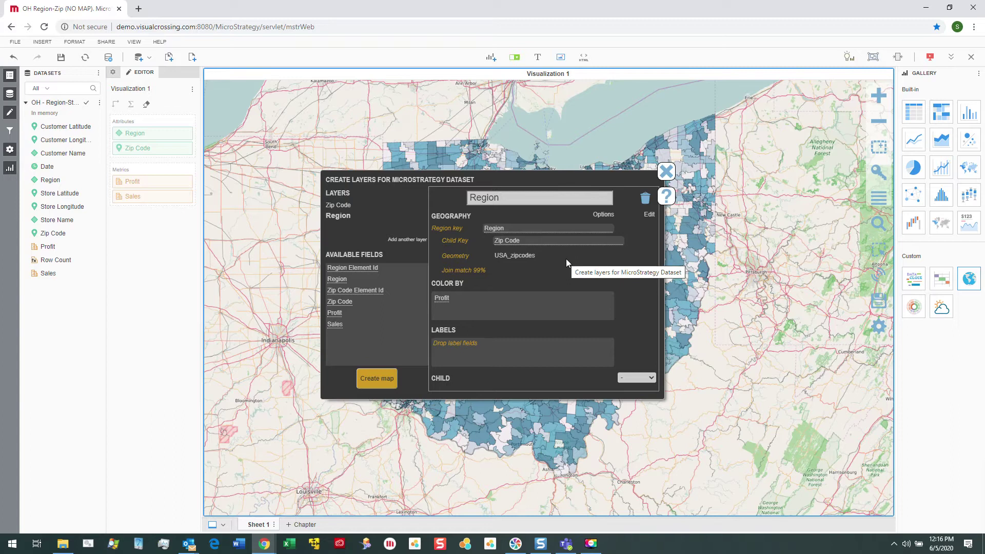
# Turn off Match unmatched and set the maximum distance to 0 km in the Region layer's aggregation options.
pyautogui.click(603, 215)
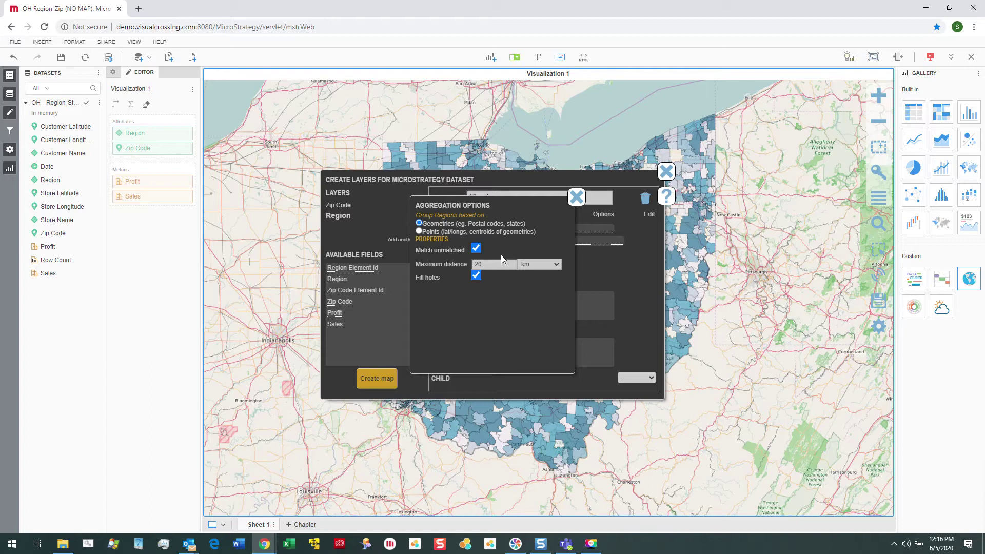
pyautogui.click(475, 250)
pyautogui.doubleClick(499, 268)
pyautogui.write('0')
pyautogui.click(576, 197)
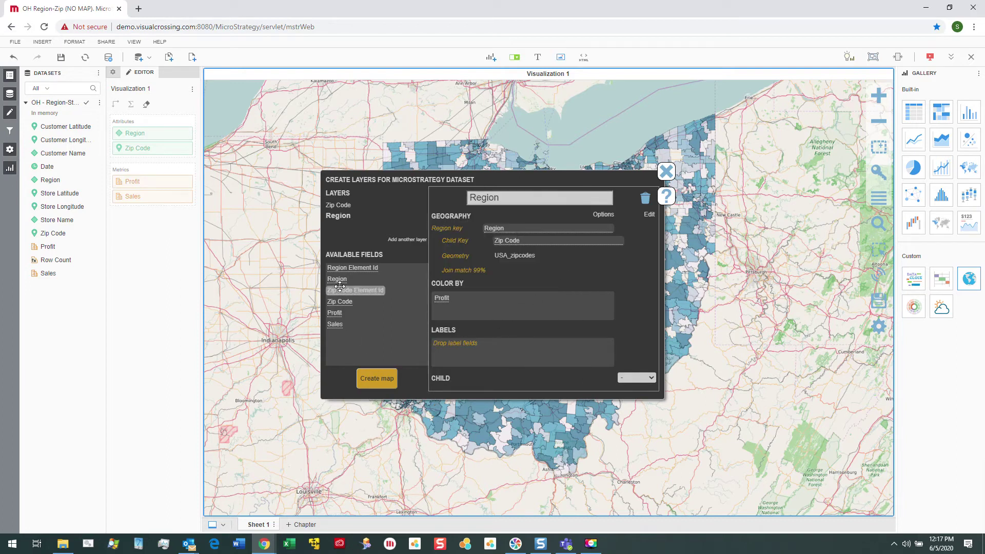
# Label the Region layer with the Region field and assign Zip Code as its child layer.
pyautogui.moveTo(339, 281); pyautogui.dragTo(487, 350)
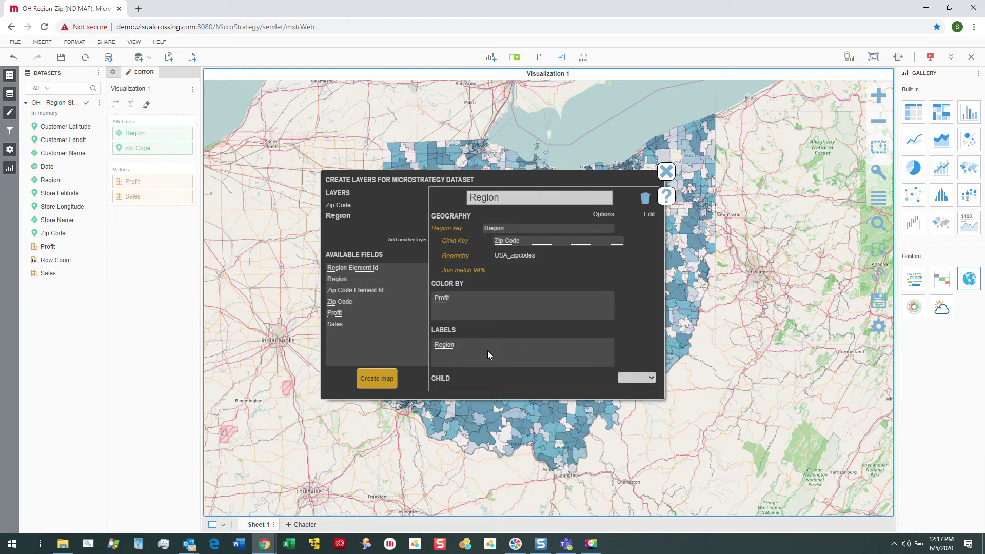
pyautogui.click(649, 379)
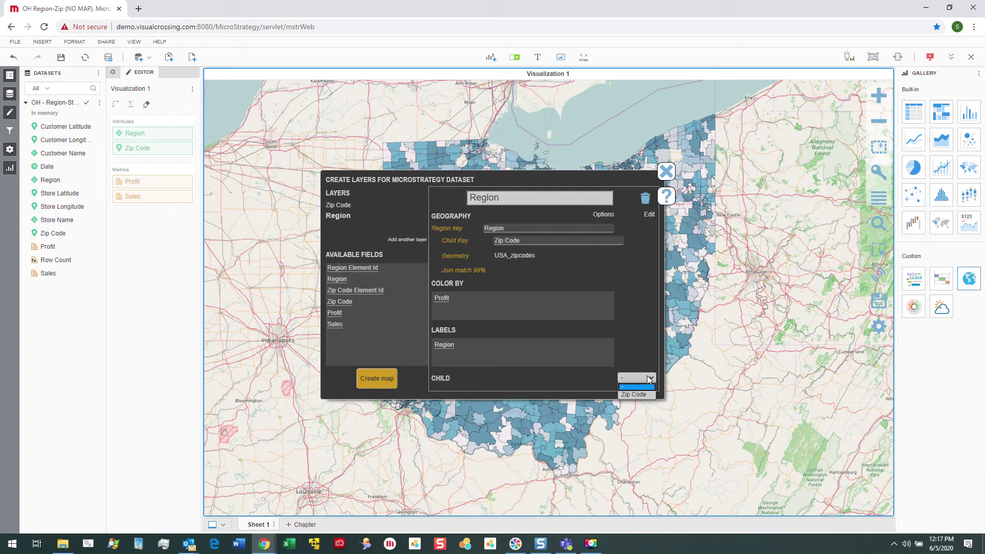
pyautogui.click(634, 394)
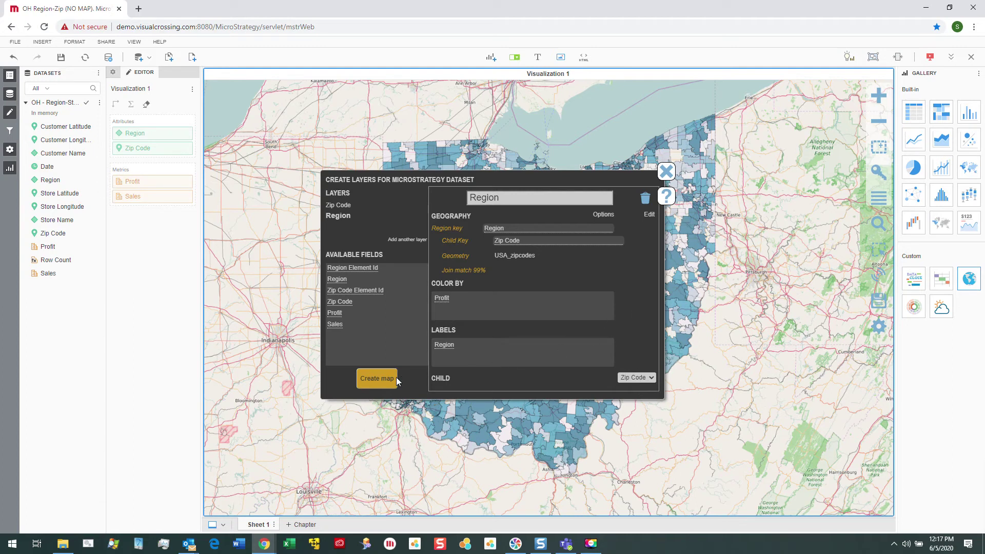
# Create the map, saving the new region in the shared Geometries folder as OHCustomRegions.
pyautogui.click(379, 380)
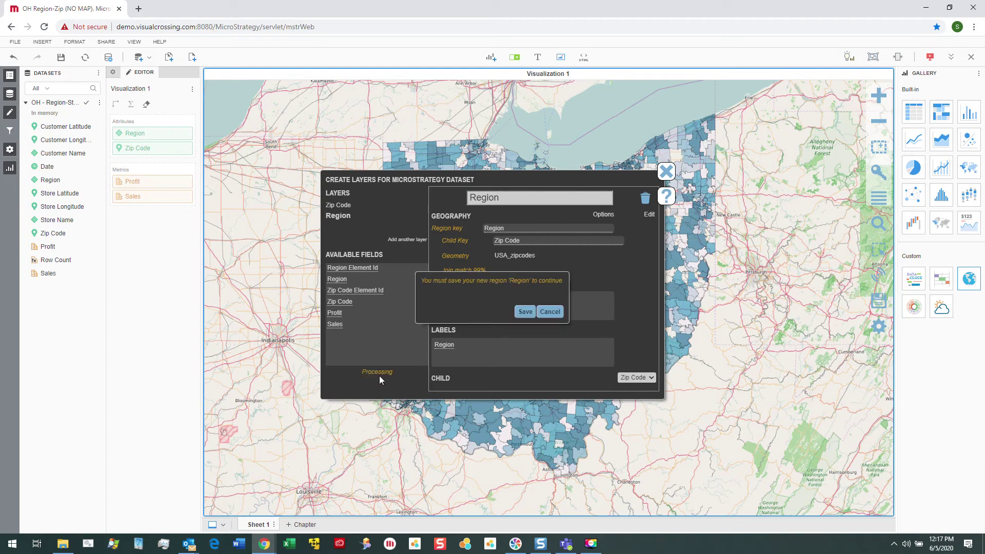
pyautogui.click(522, 314)
pyautogui.click(524, 314)
pyautogui.click(423, 328)
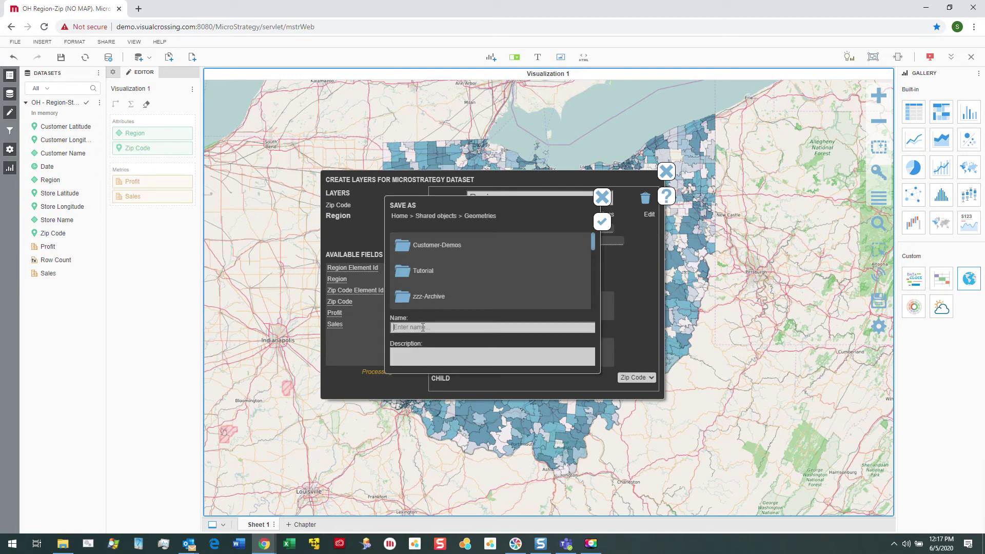
pyautogui.write('OHCustomRegions')
pyautogui.click(602, 222)
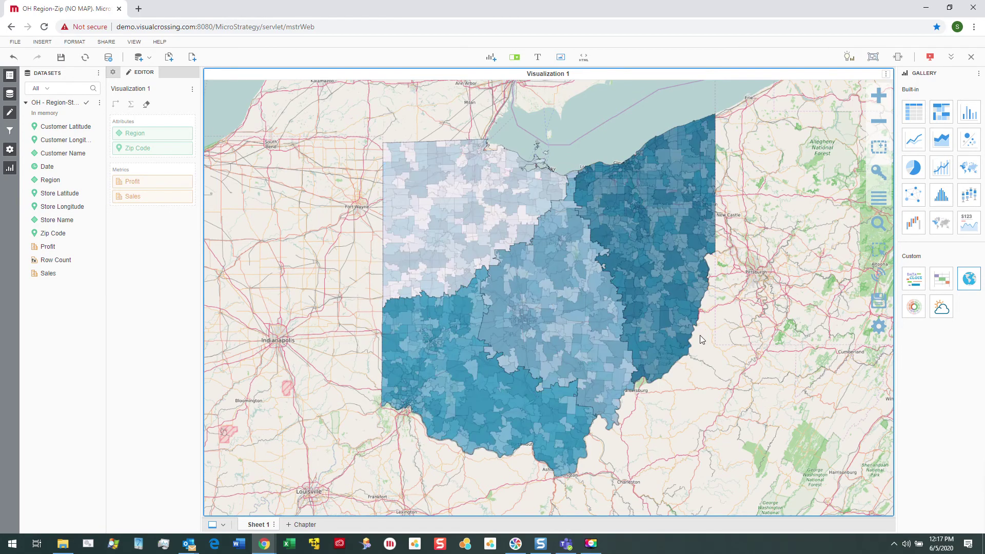
# Hide the Zip Code layer on the map, leaving the Region and OSM layers switched on.
pyautogui.moveTo(645, 206)
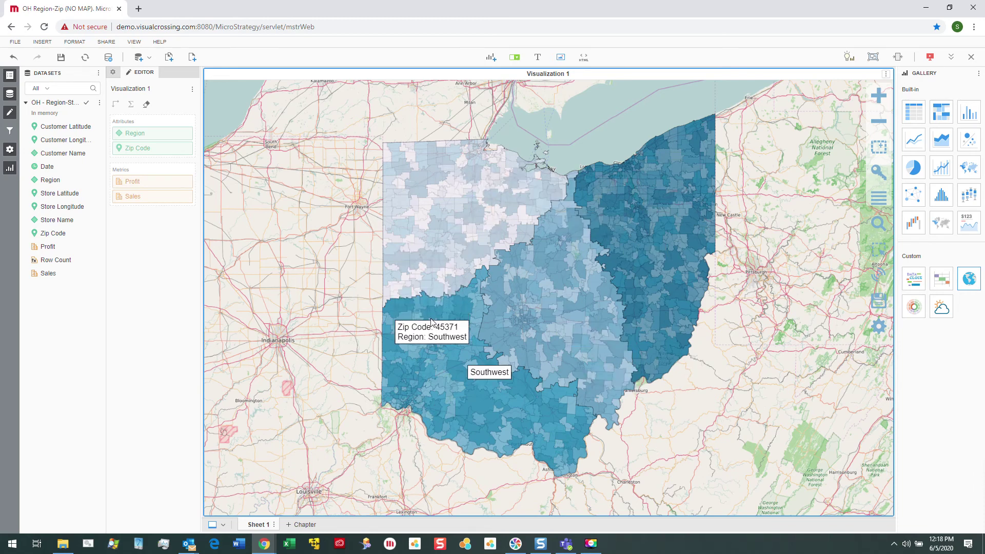
pyautogui.click(878, 198)
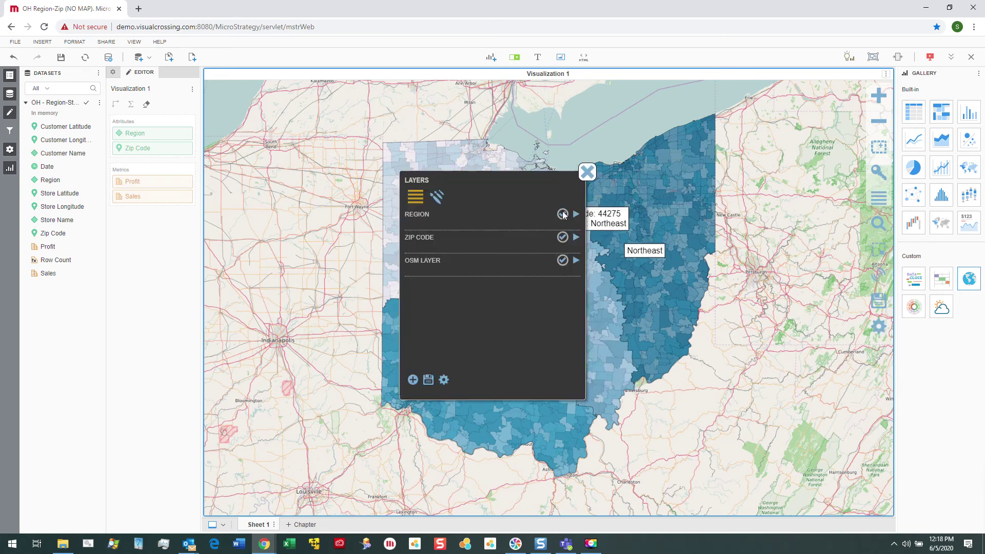
pyautogui.click(563, 238)
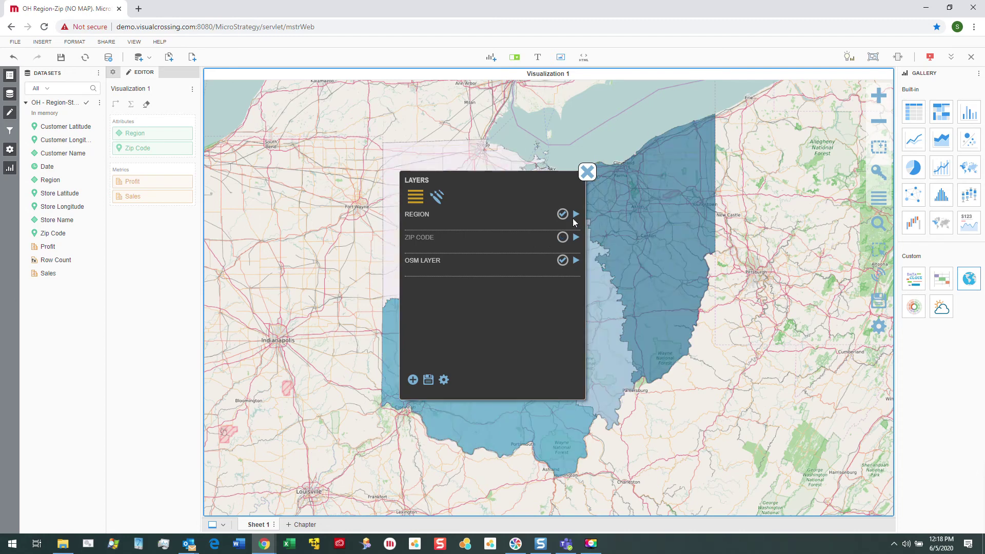
pyautogui.click(586, 172)
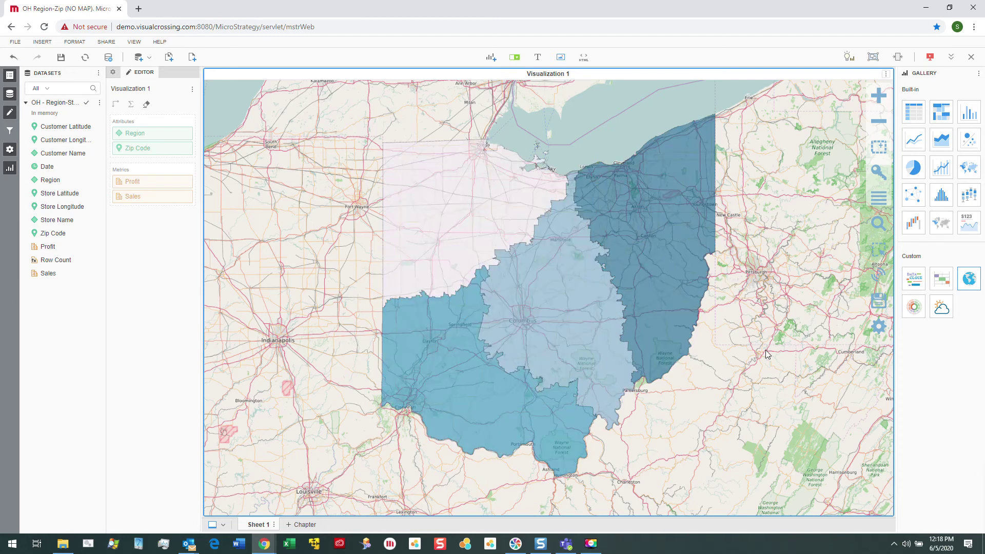